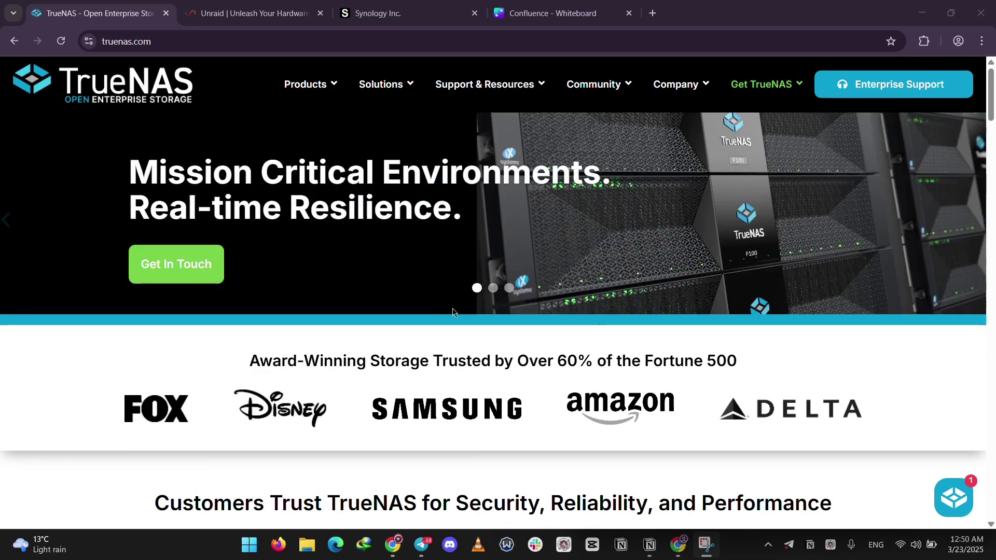
scroll(881, 208, "down", 3)
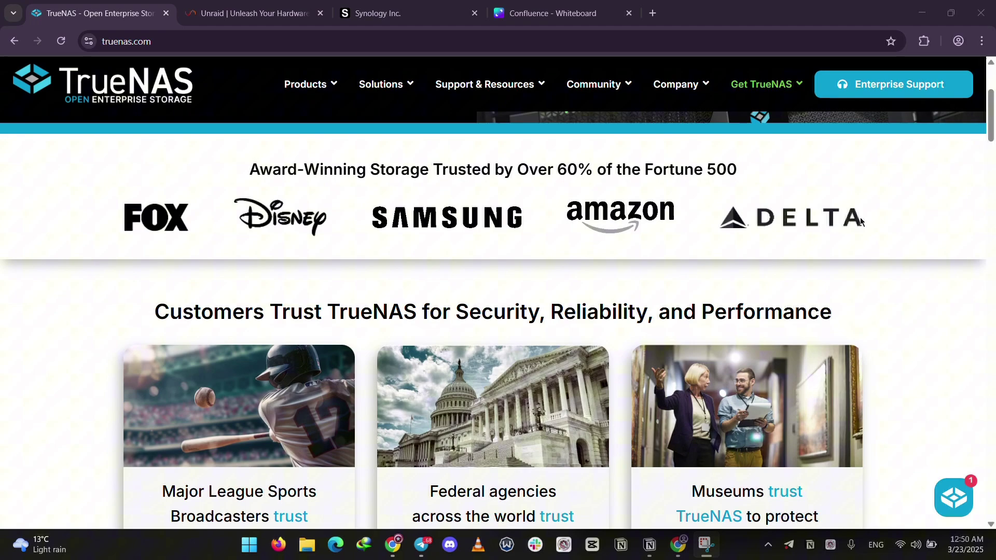
scroll(889, 291, "down", 1)
scroll(890, 289, "down", 2)
scroll(892, 289, "down", 2)
scroll(895, 278, "down", 2)
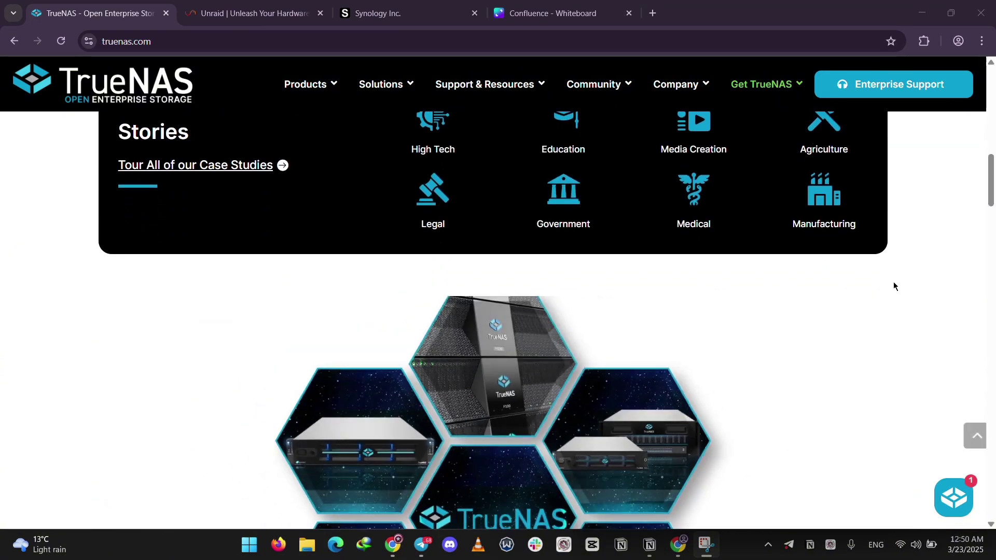
scroll(893, 282, "down", 2)
scroll(899, 282, "down", 1)
scroll(902, 284, "down", 3)
scroll(902, 282, "down", 2)
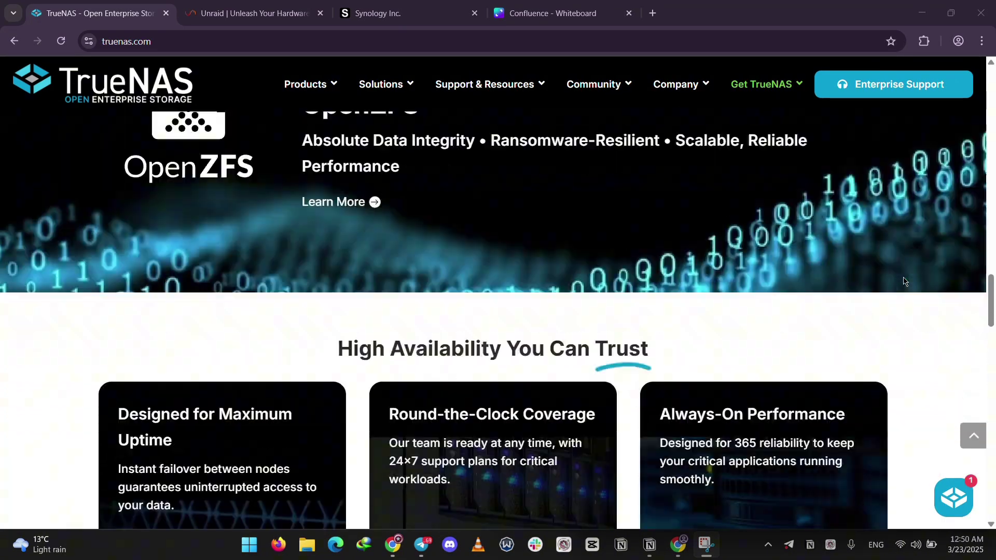
scroll(904, 282, "down", 3)
scroll(905, 282, "down", 2)
scroll(905, 281, "down", 4)
scroll(905, 280, "down", 2)
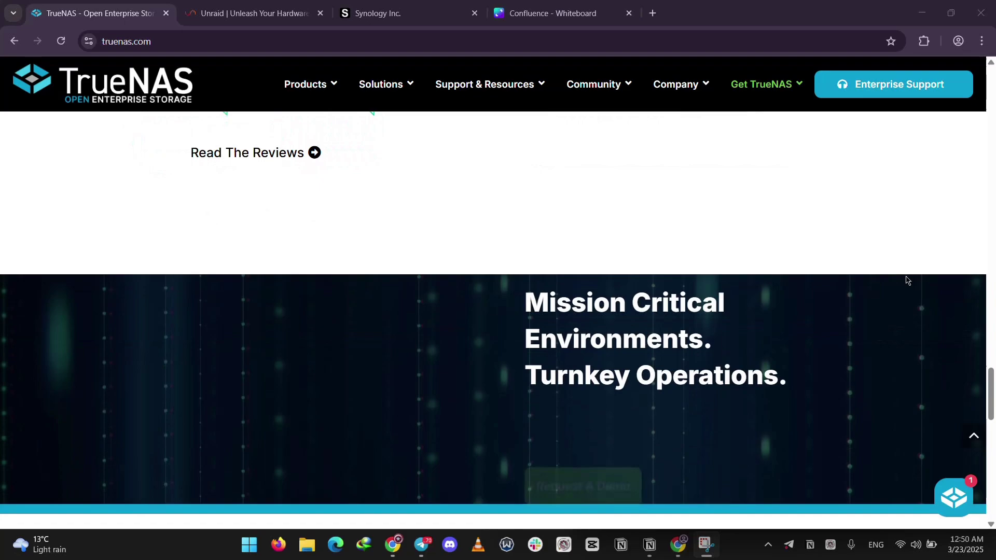
scroll(905, 280, "down", 3)
scroll(907, 279, "down", 1)
scroll(907, 279, "down", 3)
scroll(905, 274, "up", 3)
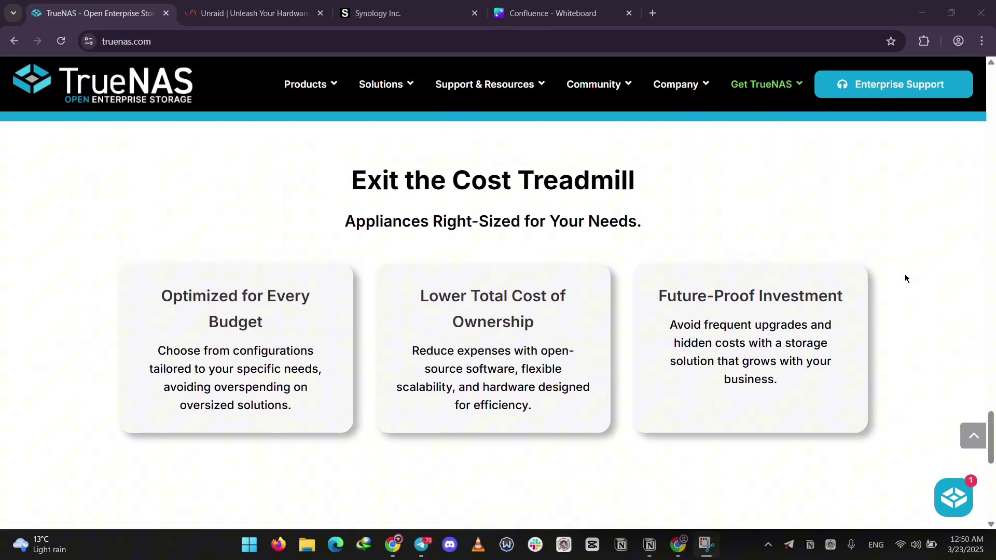
scroll(904, 274, "up", 3)
scroll(906, 279, "up", 4)
scroll(906, 281, "up", 4)
scroll(905, 277, "up", 4)
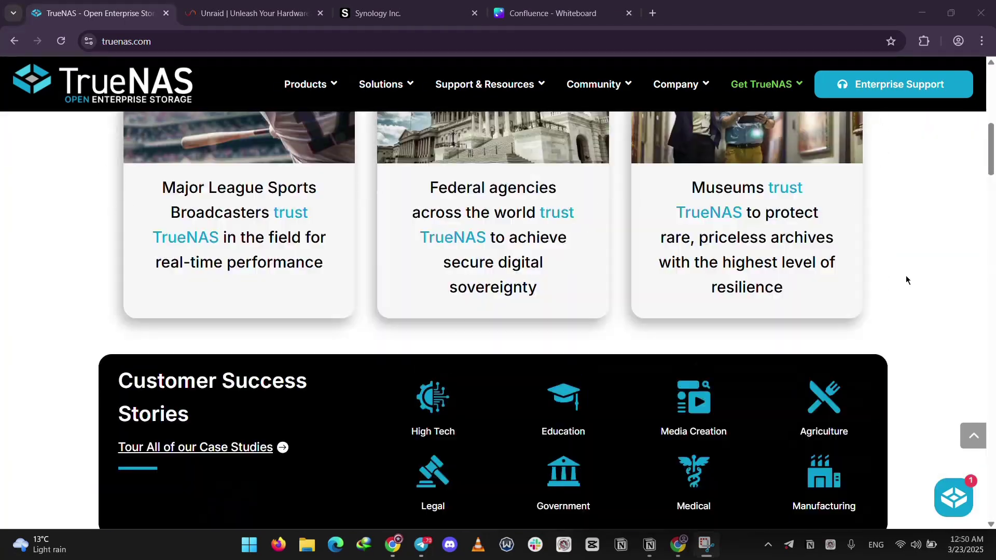
scroll(905, 275, "up", 4)
scroll(902, 270, "up", 2)
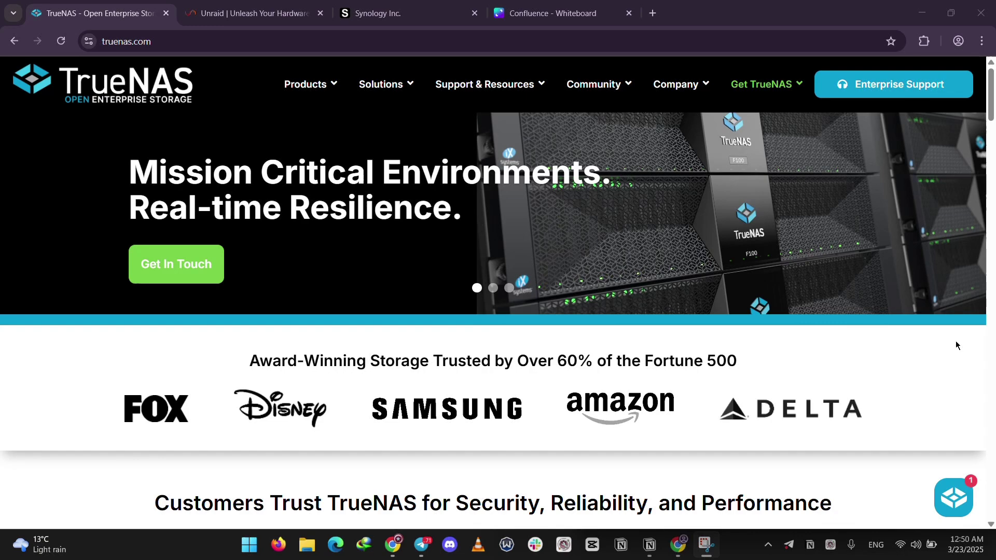
Step: Switch to the Unraid homepage tab and review its features and community apps
left_click(261, 17)
scroll(882, 313, "down", 5)
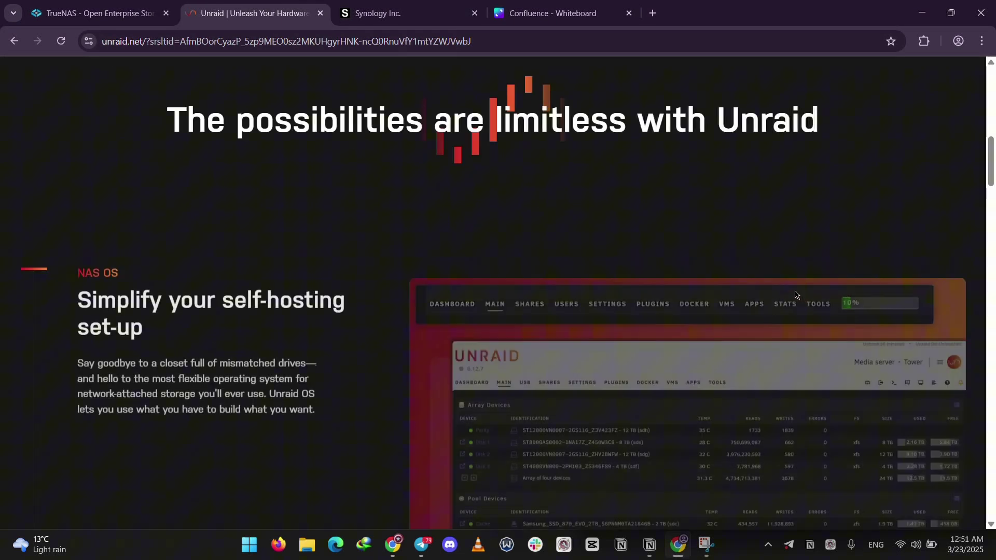
scroll(882, 313, "down", 5)
scroll(885, 311, "down", 2)
scroll(886, 310, "down", 1)
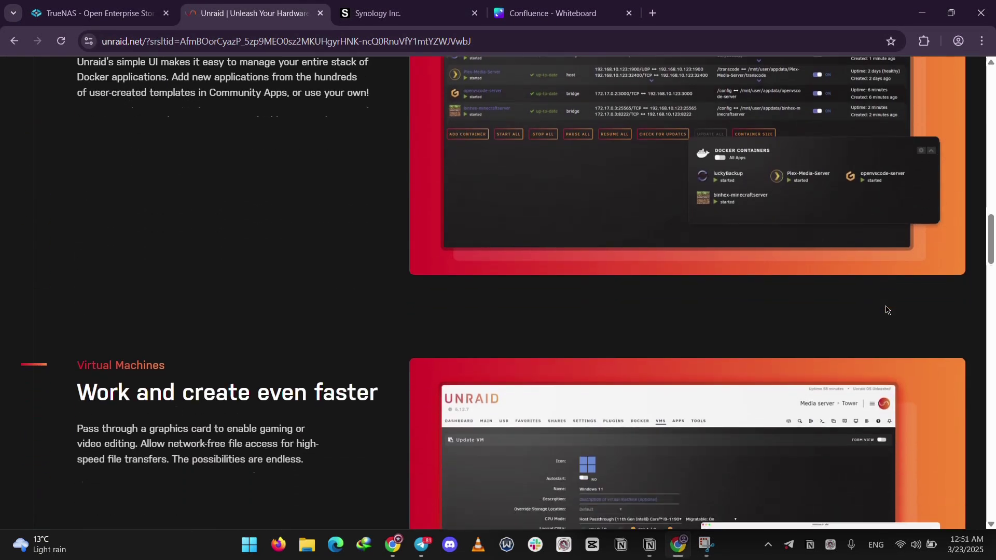
scroll(886, 309, "down", 3)
scroll(885, 308, "down", 2)
scroll(885, 308, "down", 2)
scroll(885, 308, "down", 2)
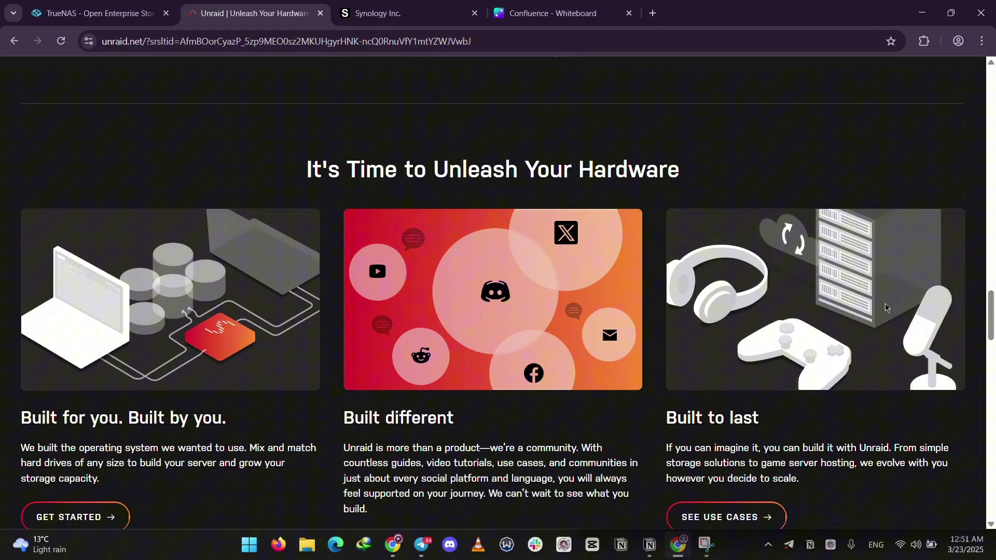
scroll(883, 305, "down", 2)
scroll(881, 301, "down", 2)
scroll(881, 307, "down", 4)
scroll(880, 307, "down", 1)
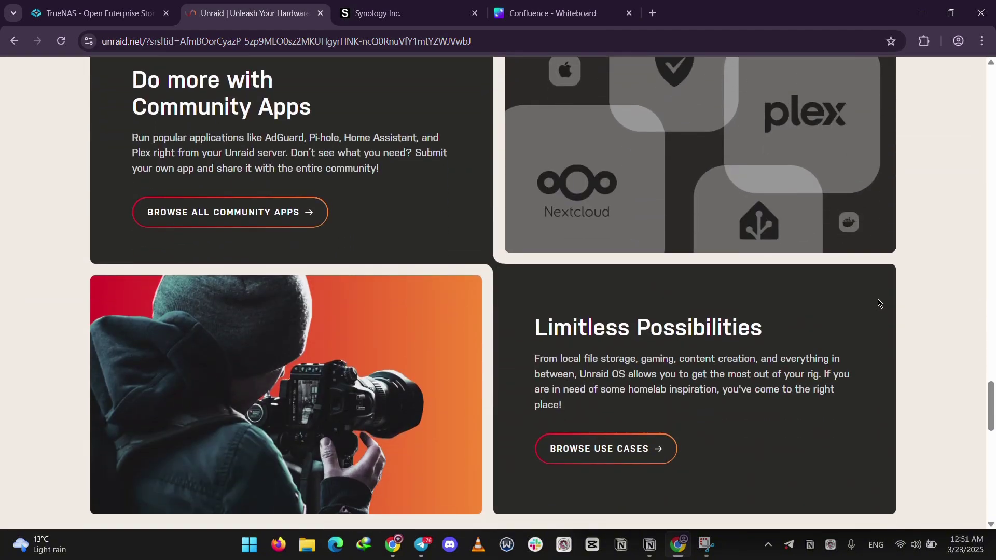
scroll(876, 300, "down", 3)
scroll(875, 301, "down", 4)
scroll(838, 334, "up", 8)
scroll(823, 333, "up", 5)
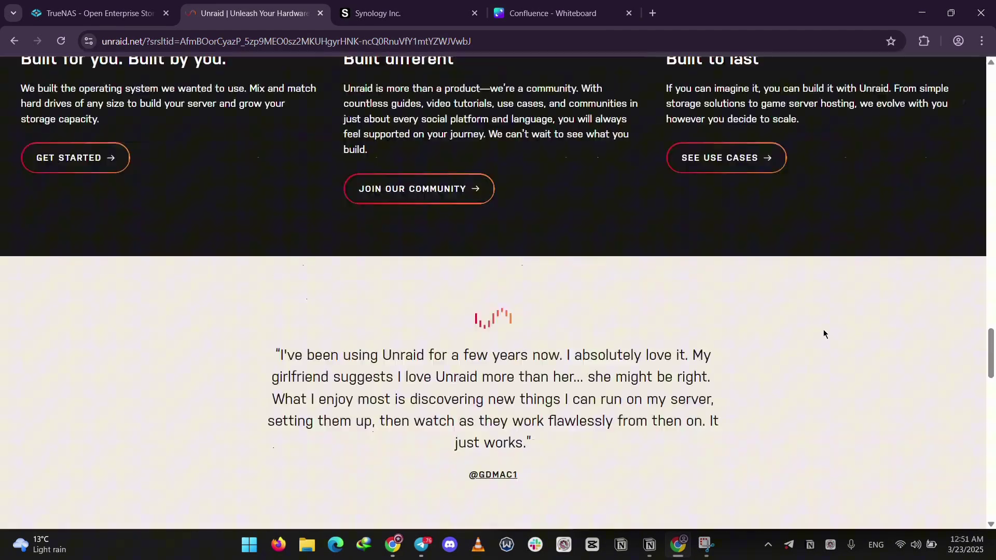
scroll(823, 333, "up", 1)
scroll(823, 333, "up", 5)
scroll(823, 334, "up", 5)
scroll(824, 333, "up", 5)
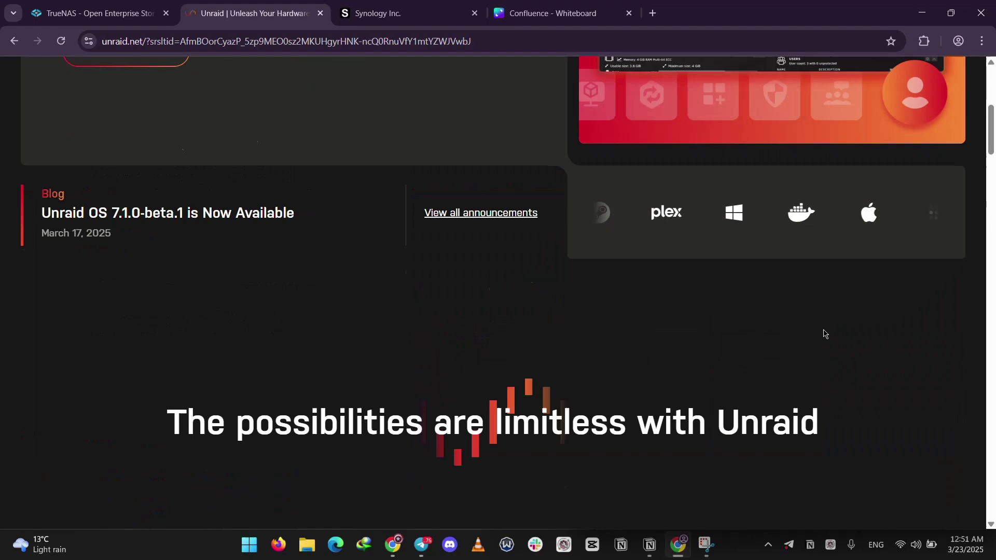
scroll(824, 333, "up", 4)
scroll(824, 334, "up", 2)
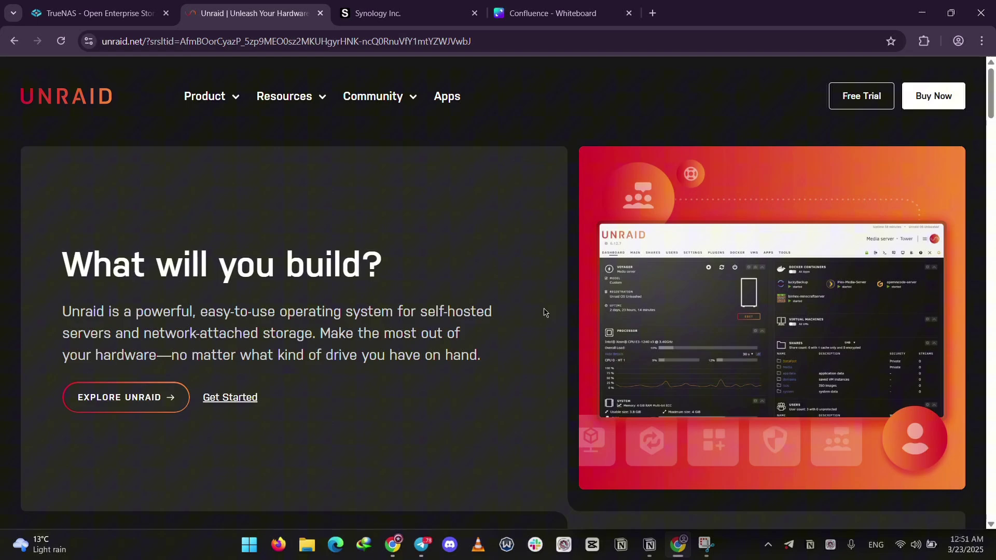
Step: Switch to the Synology Inc. tab and review its product cards and footer
left_click(378, 13)
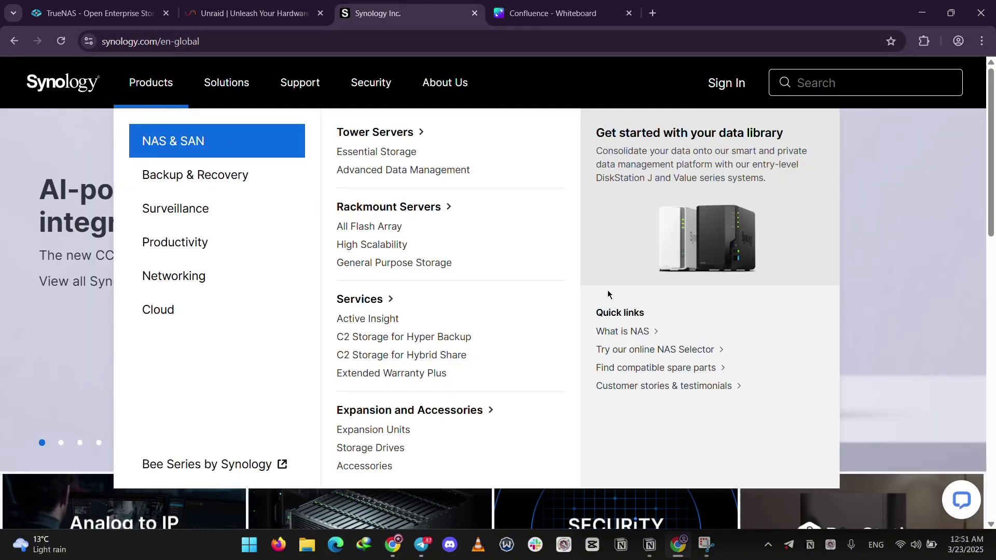
scroll(499, 280, "down", 3)
scroll(700, 350, "down", 2)
scroll(931, 418, "up", 5)
scroll(930, 418, "down", 4)
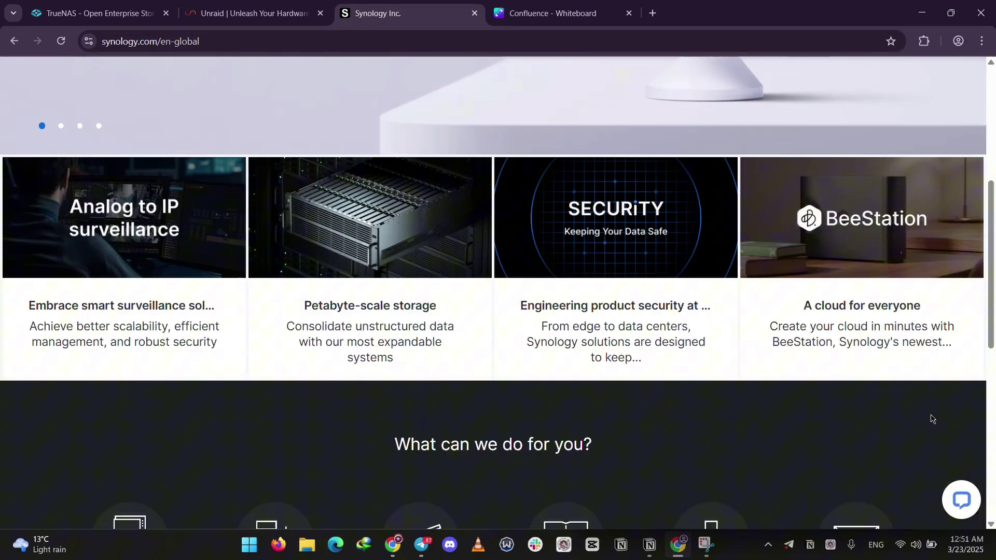
scroll(930, 418, "down", 2)
scroll(929, 418, "down", 4)
scroll(929, 419, "up", 1)
scroll(929, 418, "up", 4)
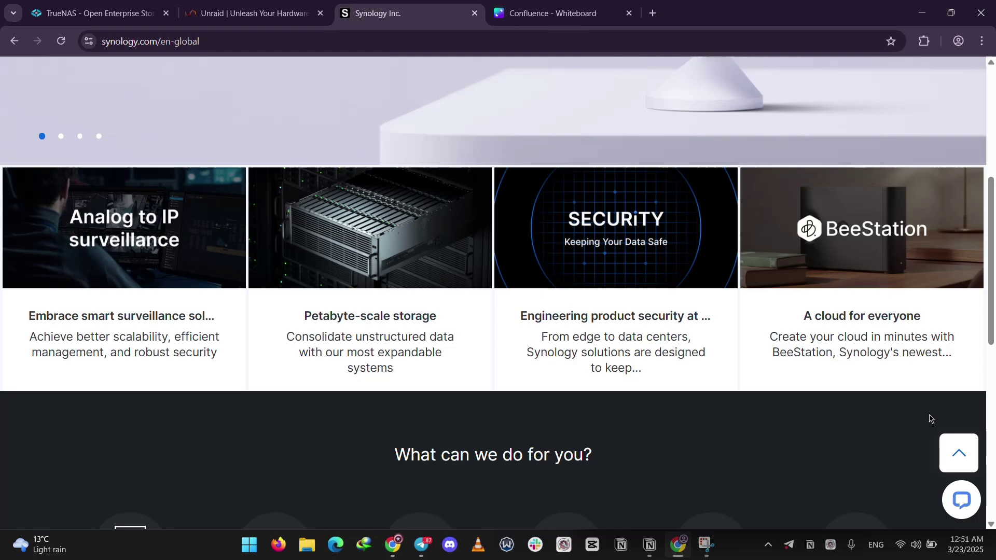
scroll(929, 418, "up", 3)
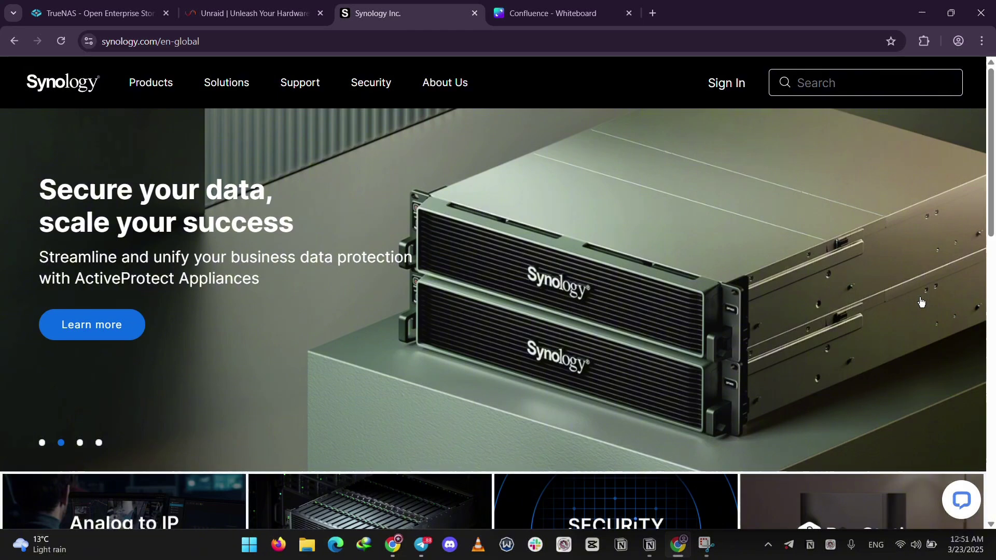
Step: Switch to the Confluence whiteboard tab showing the TrueNAS/Unraid/Synology comparison table
key("ctrl+Tab")
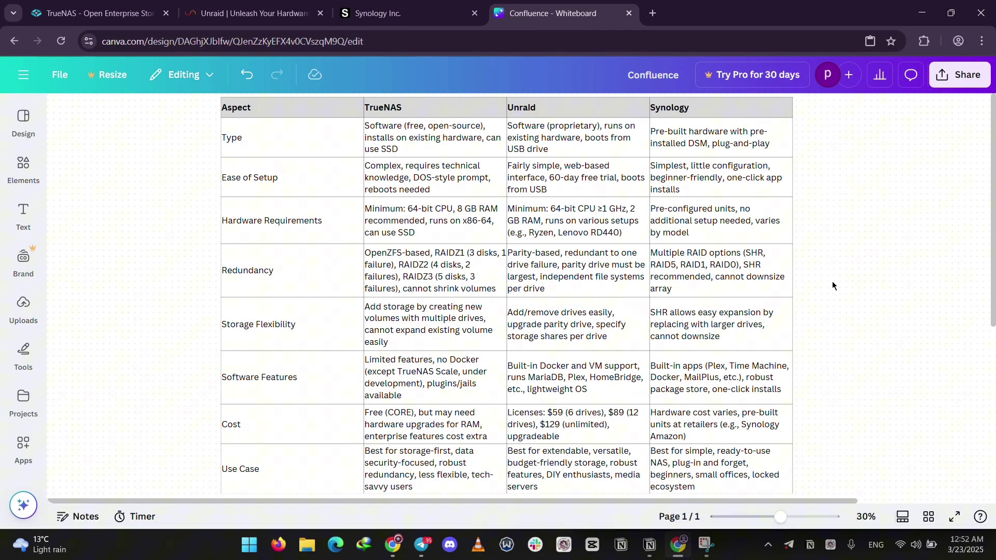